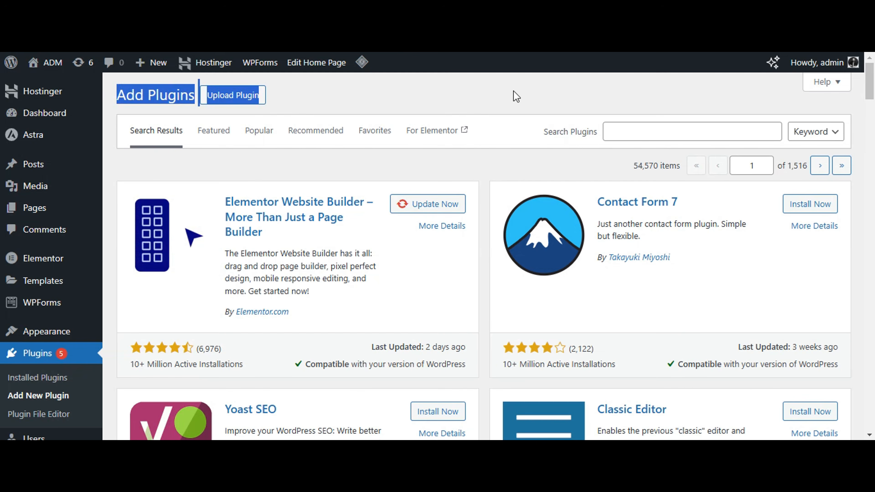
- Search the plugin directory for "wp forms"
click(646, 131)
text(wp forms)
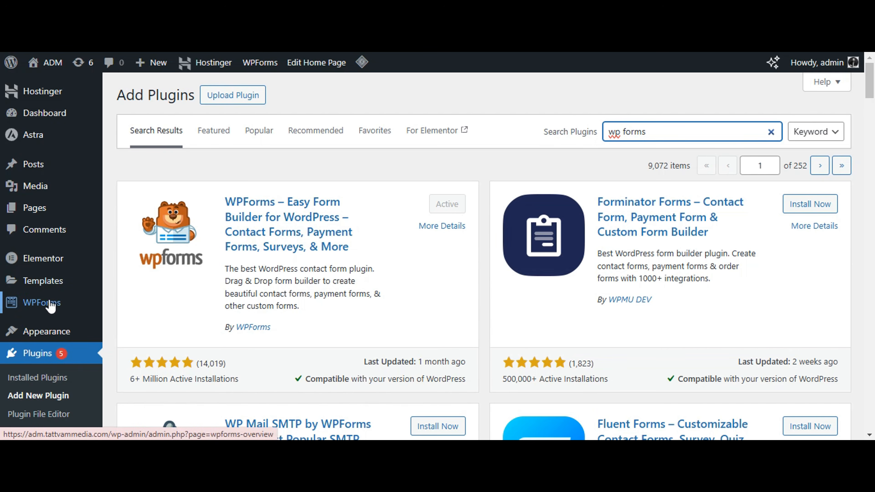
- Start a new form in WPForms and name it "Contact Us Page Form"
mouse_move(33, 305)
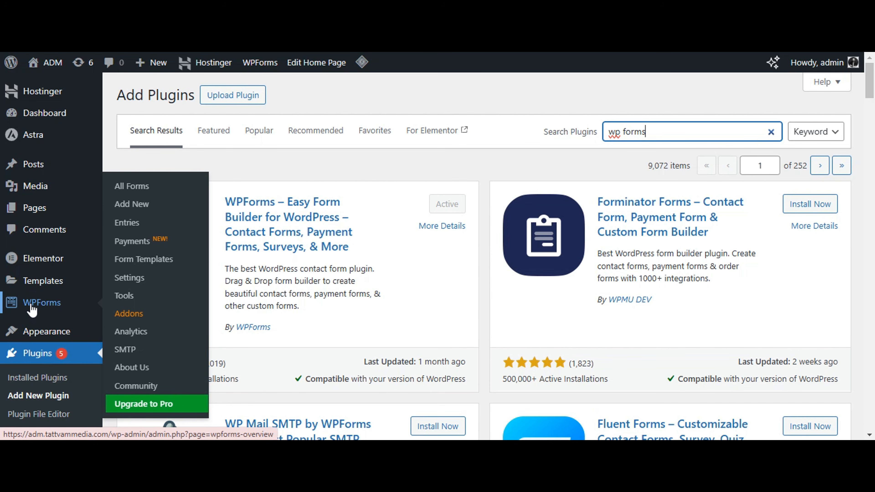
click(136, 209)
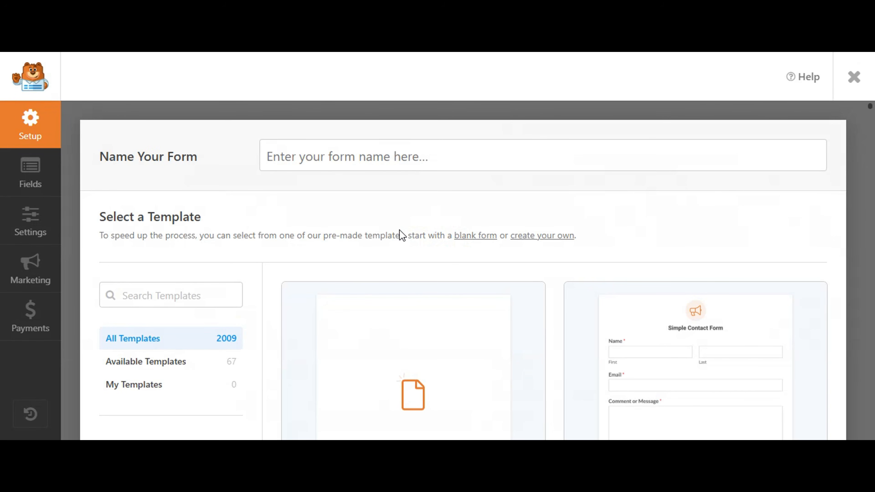
click(354, 158)
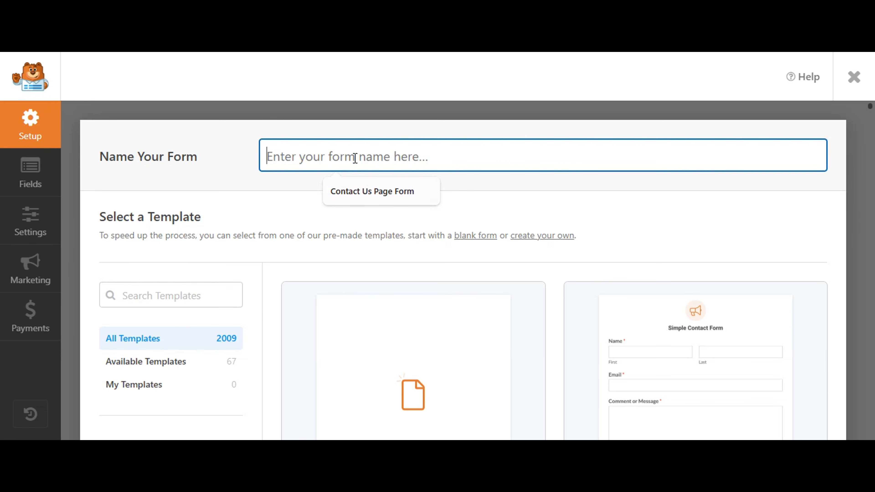
click(354, 192)
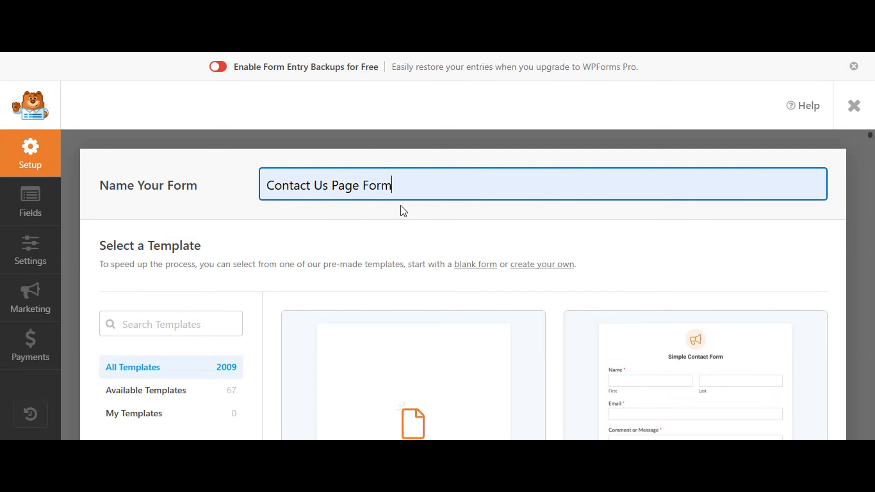
- Look through the form templates and create the form from the Blank Form template
scroll(404, 224, down, 5)
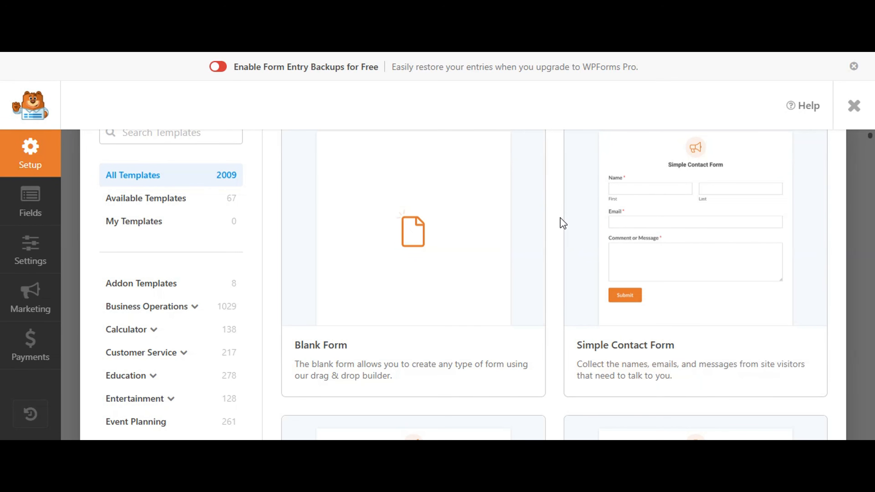
scroll(561, 219, down, 5)
scroll(552, 229, down, 10)
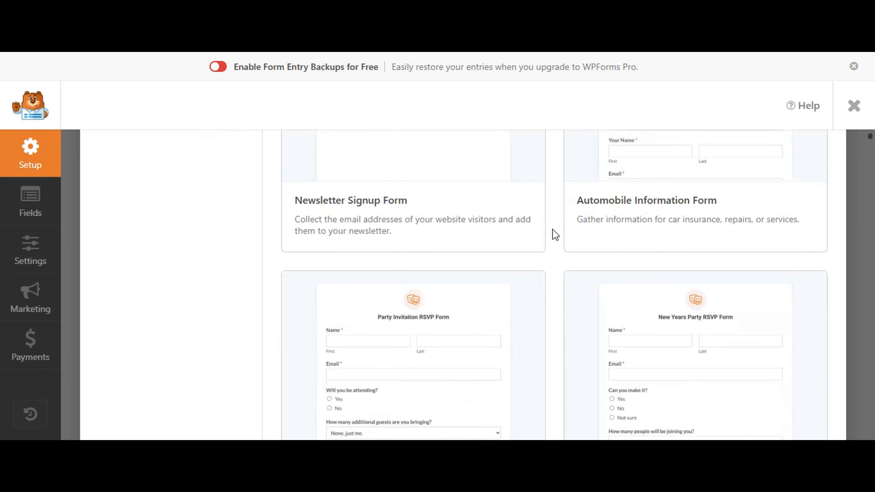
scroll(552, 230, up, 20)
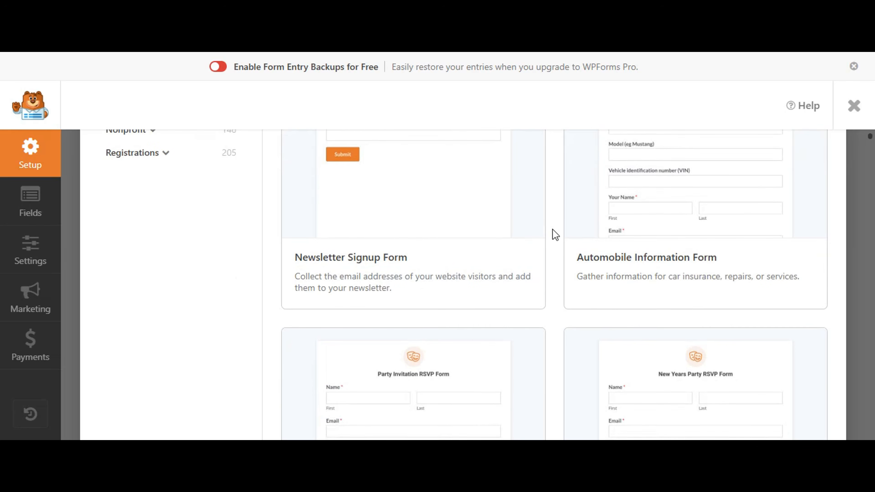
scroll(552, 230, down, 4)
scroll(552, 229, up, 4)
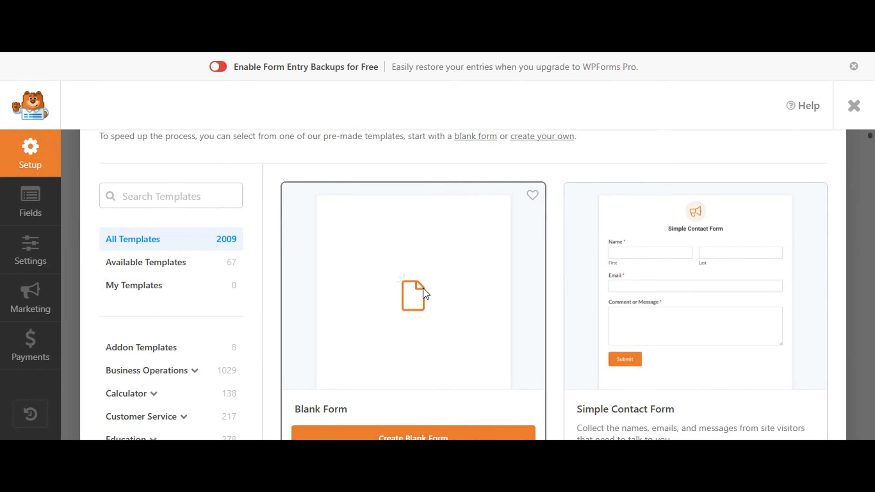
scroll(435, 303, down, 2)
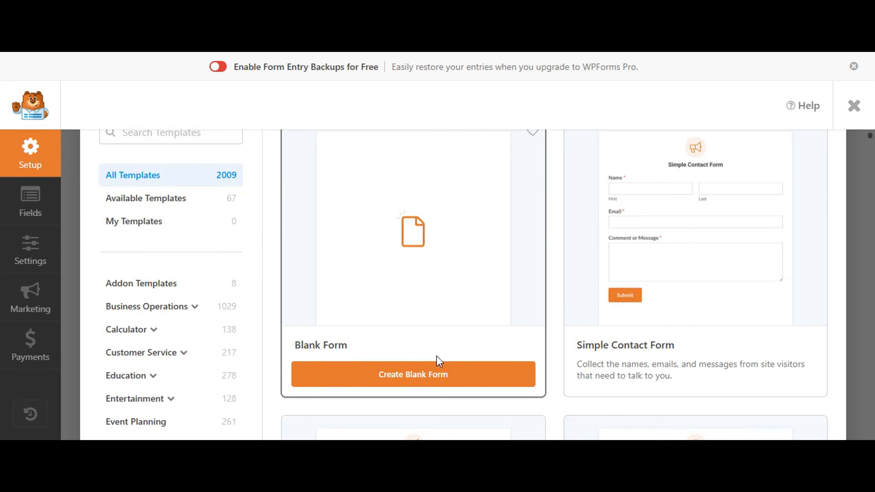
click(412, 386)
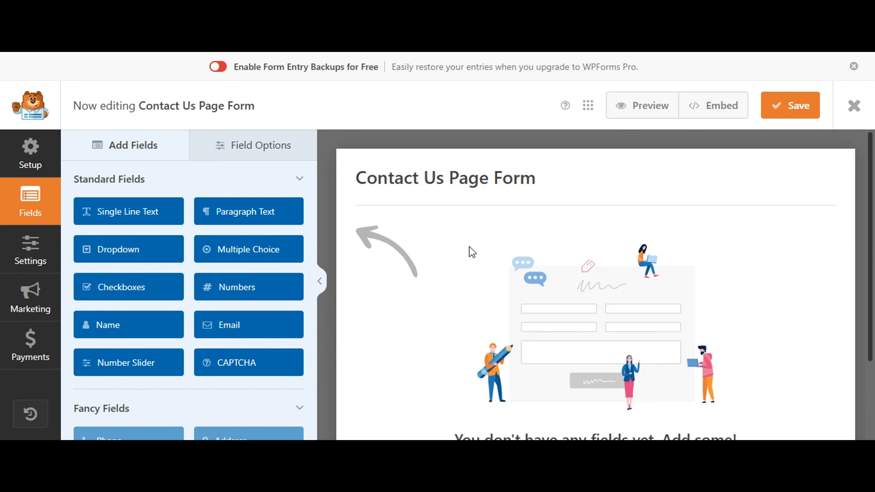
- Add Name, Numbers and Email fields to the form in that order, and make the Numbers field required
drag(180, 325, 509, 233)
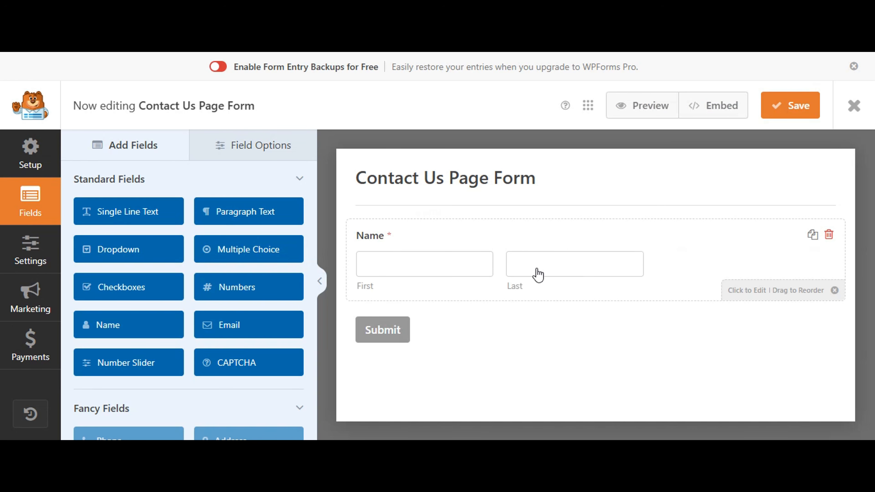
drag(247, 291, 444, 321)
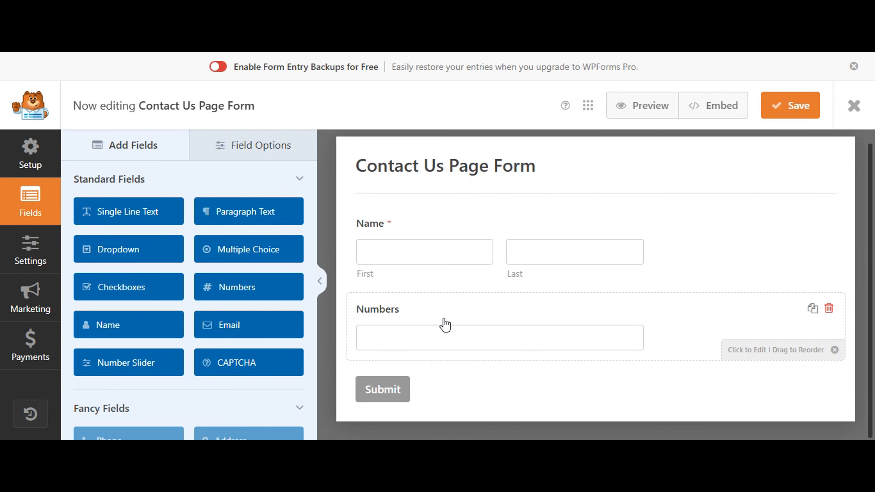
drag(239, 328, 446, 383)
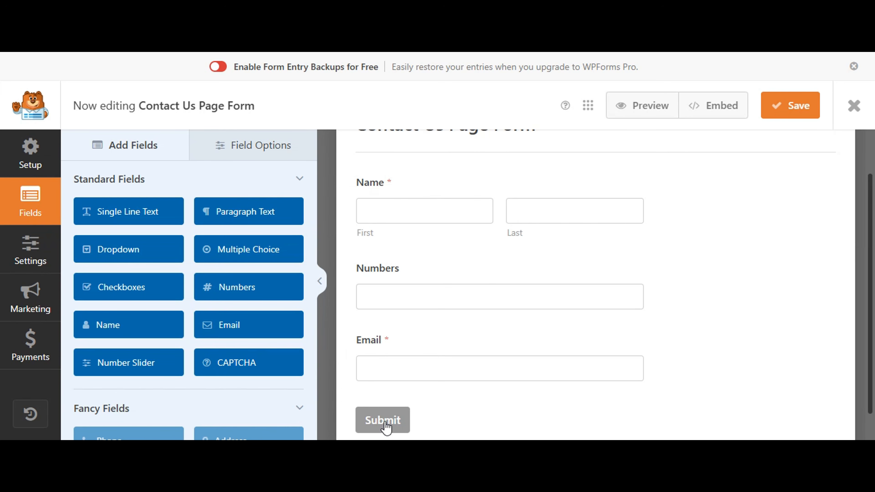
click(411, 278)
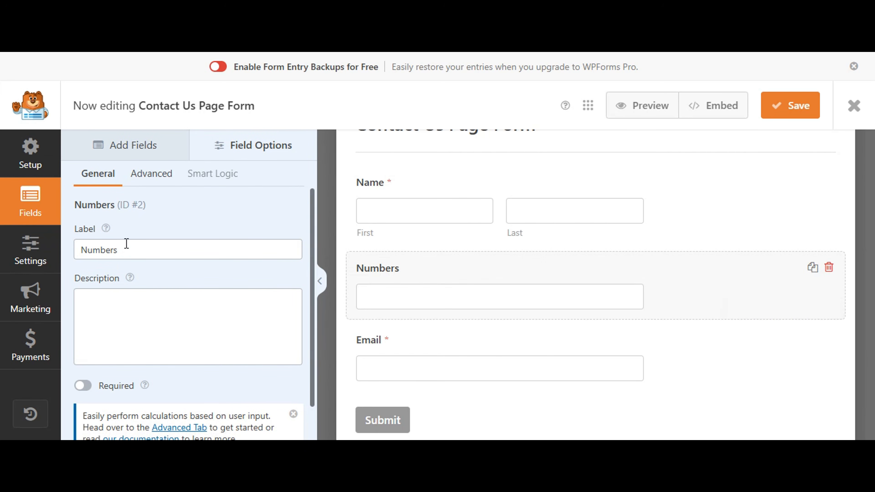
click(83, 386)
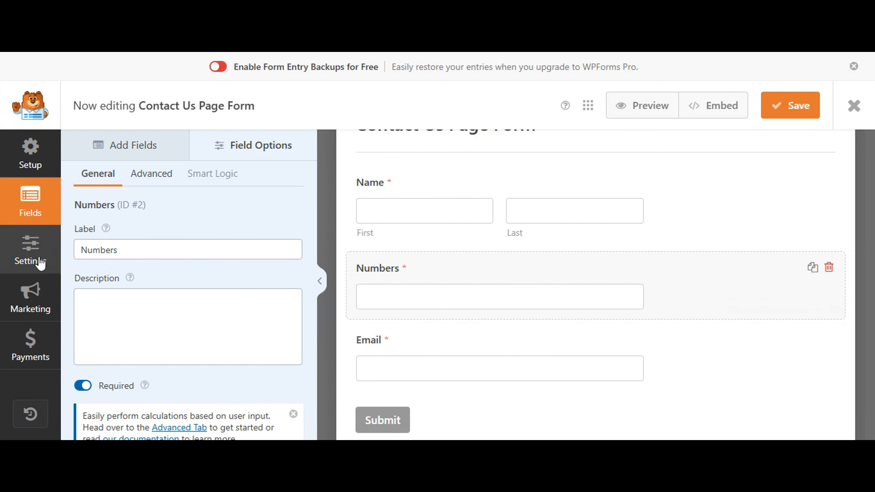
- Review the form's default notification settings, including the send-to address, subject line, from name and email message
click(32, 255)
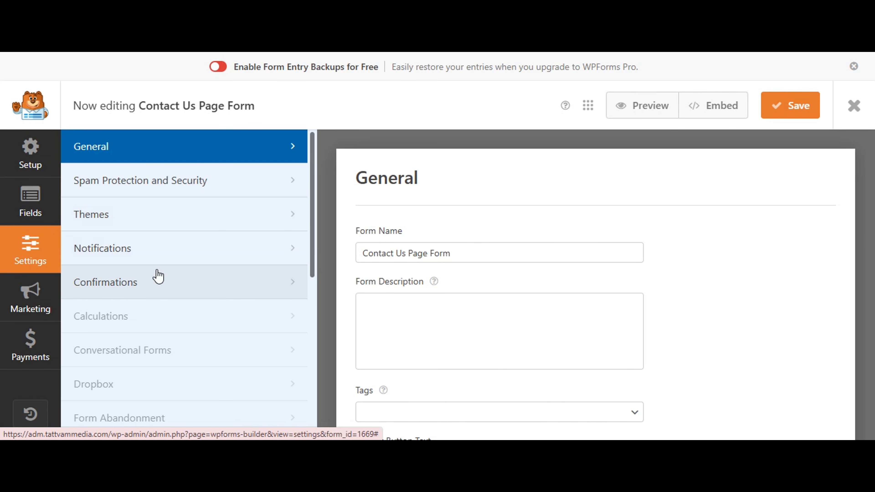
click(150, 249)
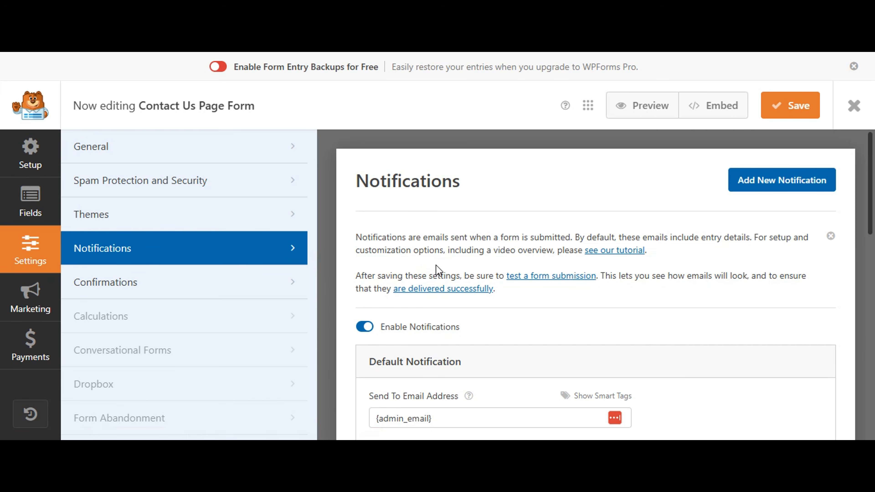
scroll(436, 270, down, 6)
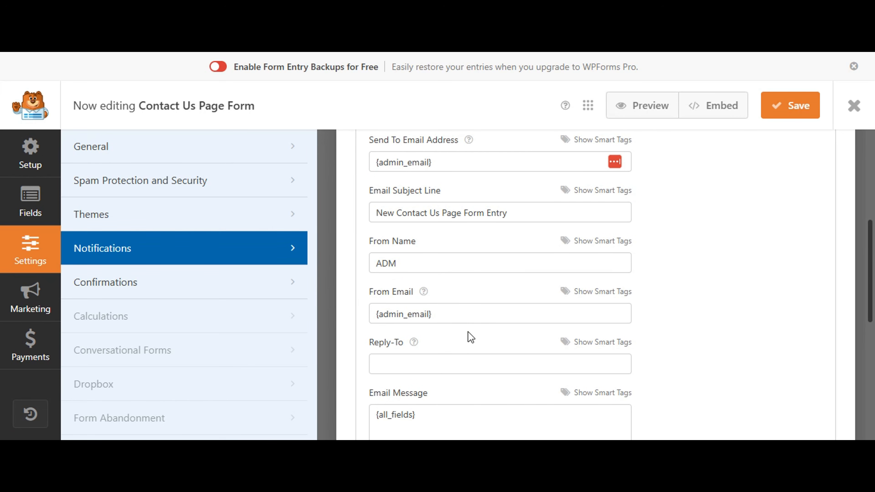
triple_click(419, 193)
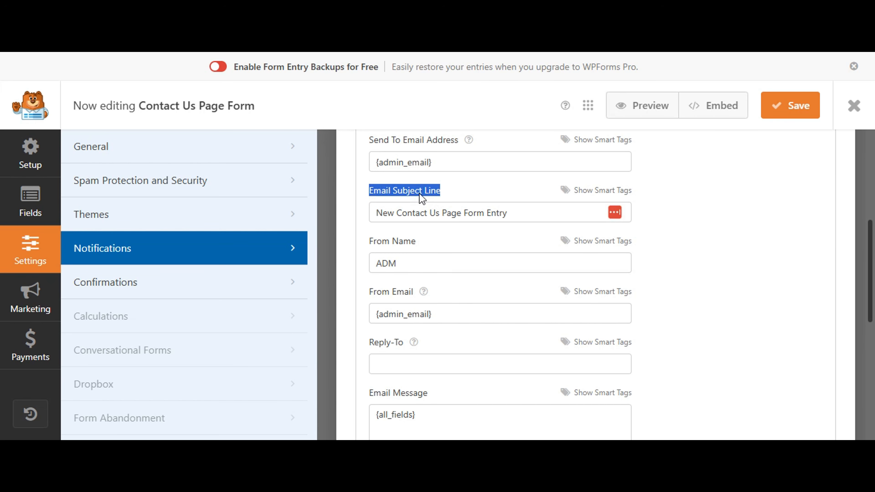
triple_click(401, 244)
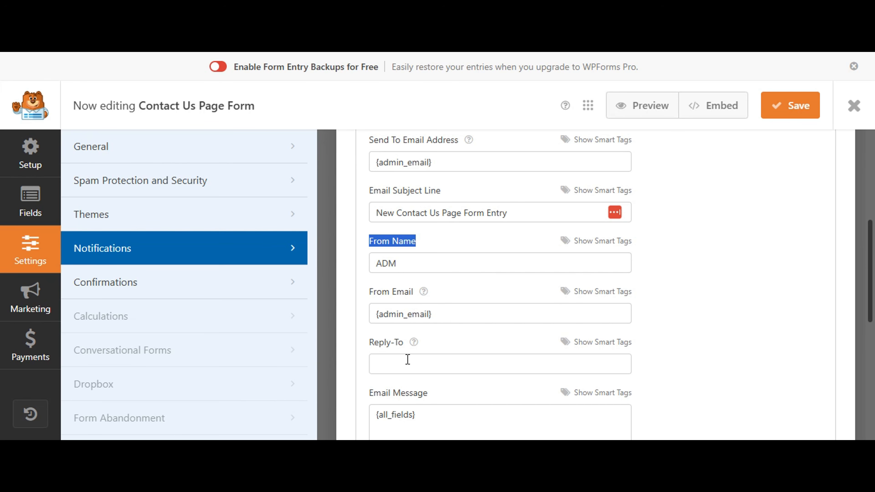
scroll(427, 408, down, 1)
click(428, 388)
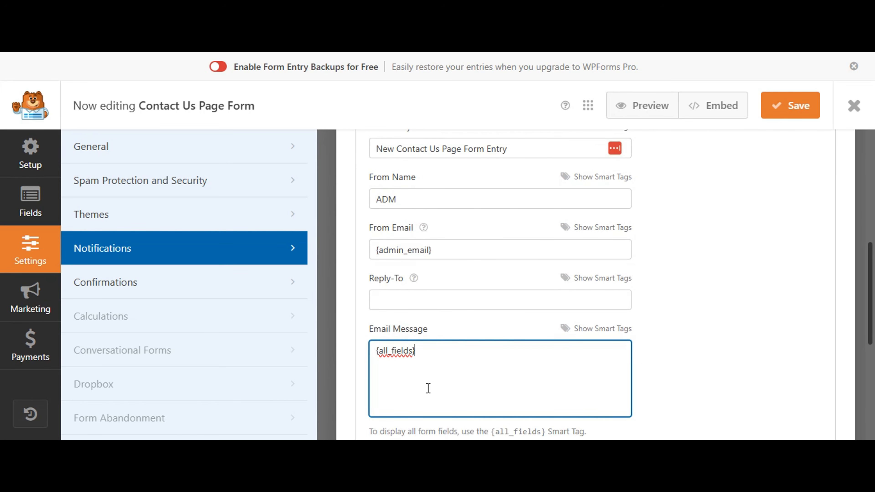
scroll(455, 350, up, 3)
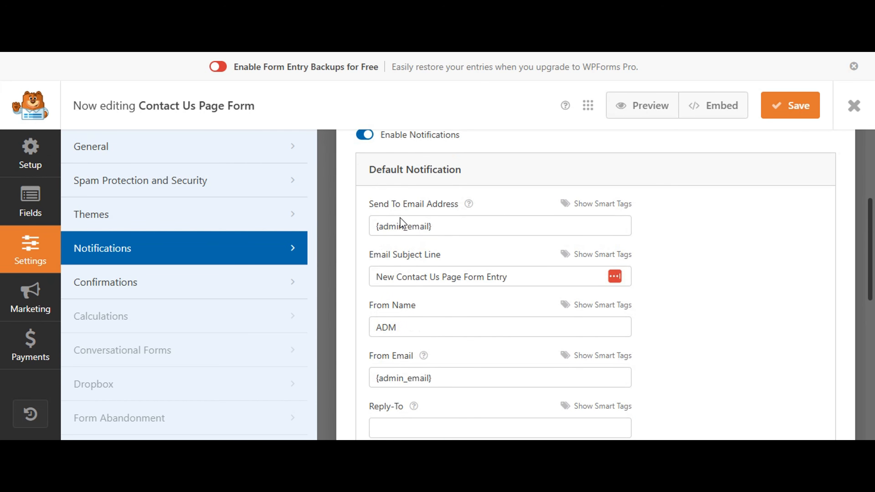
click(442, 231)
triple_click(442, 231)
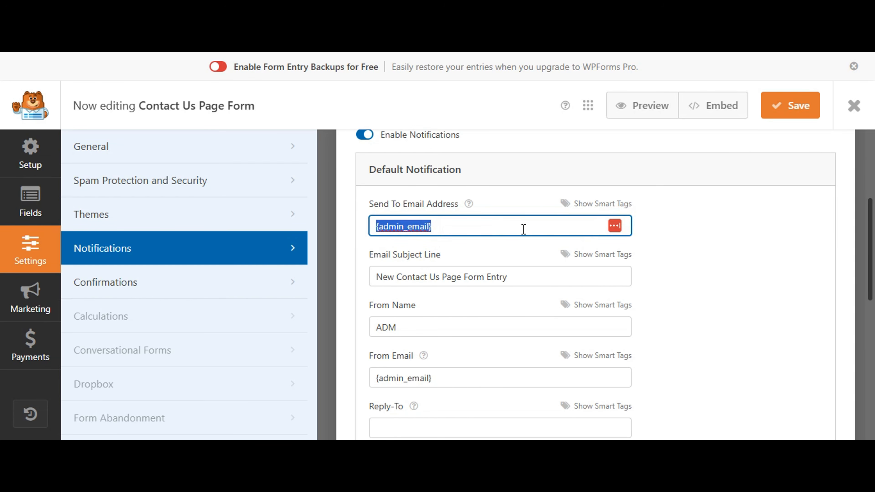
click(652, 233)
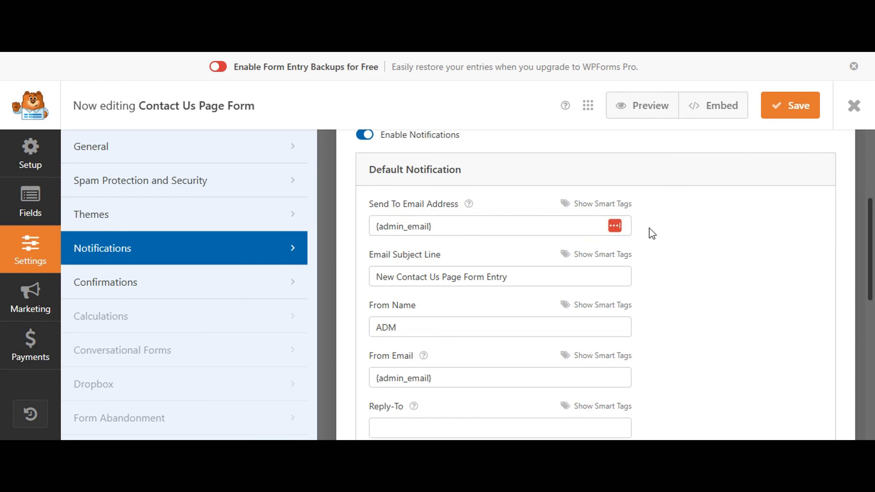
- Review the form's default confirmation message and the available confirmation types, keeping Message as the type
click(186, 285)
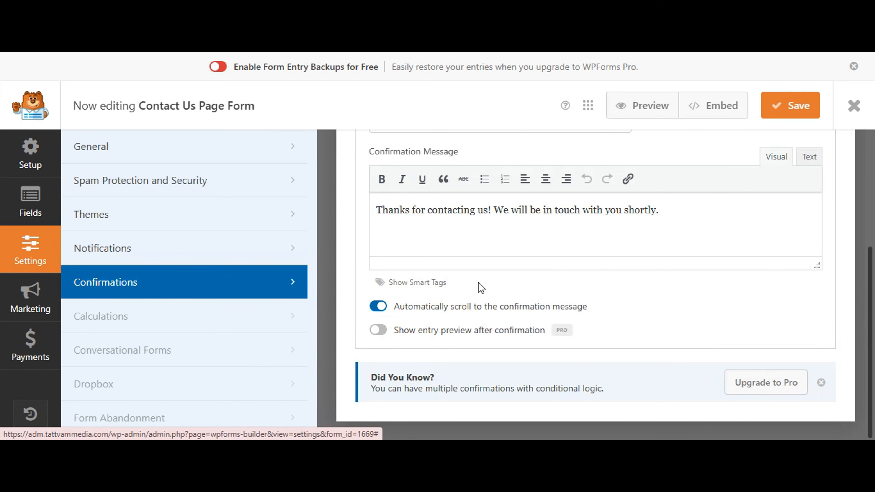
triple_click(454, 217)
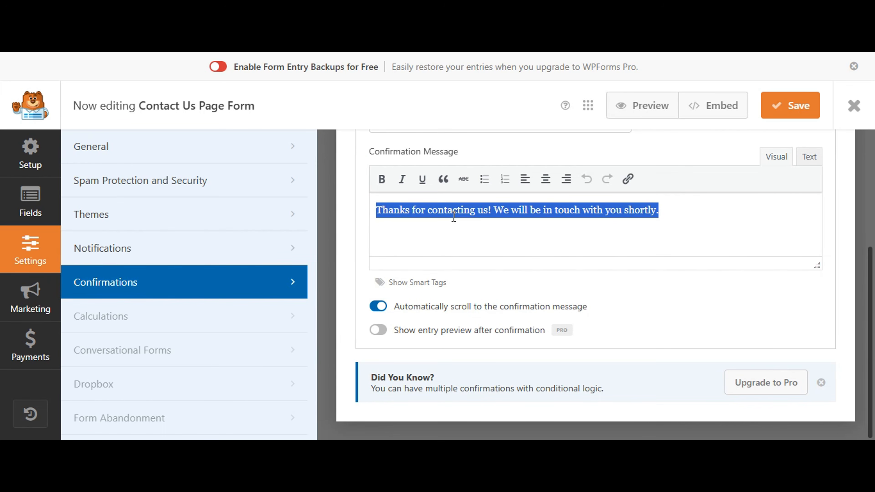
scroll(453, 218, up, 3)
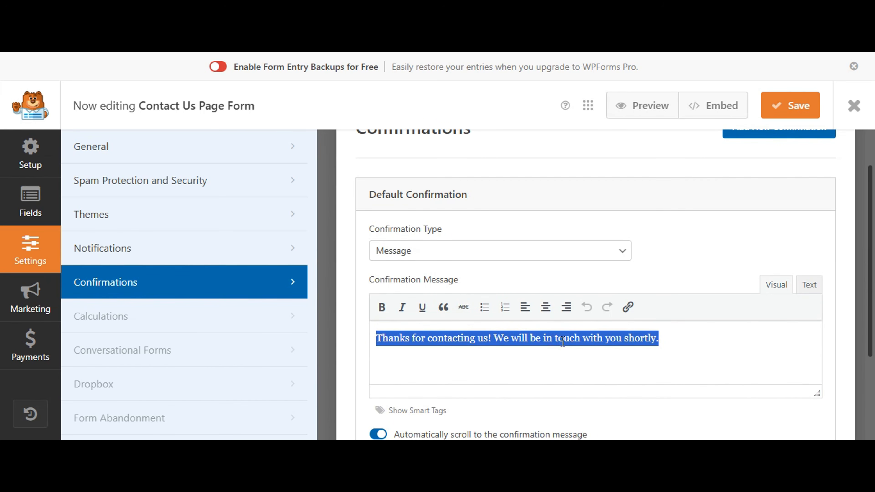
click(667, 340)
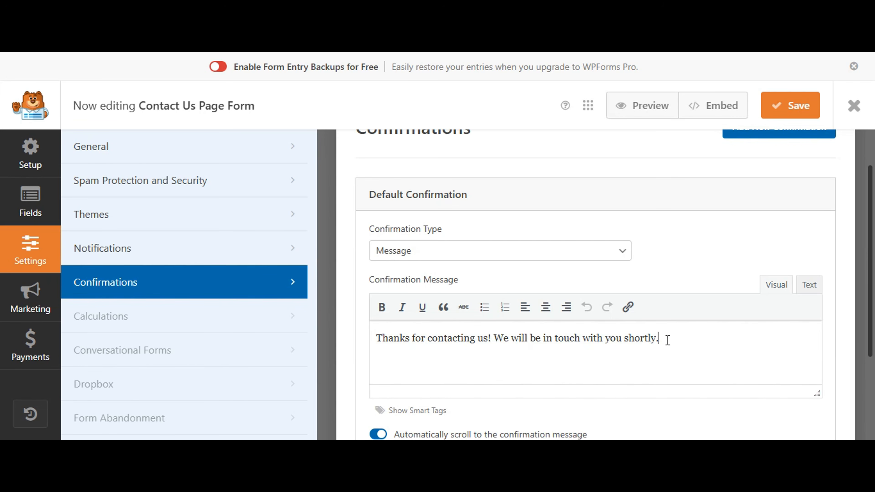
click(490, 258)
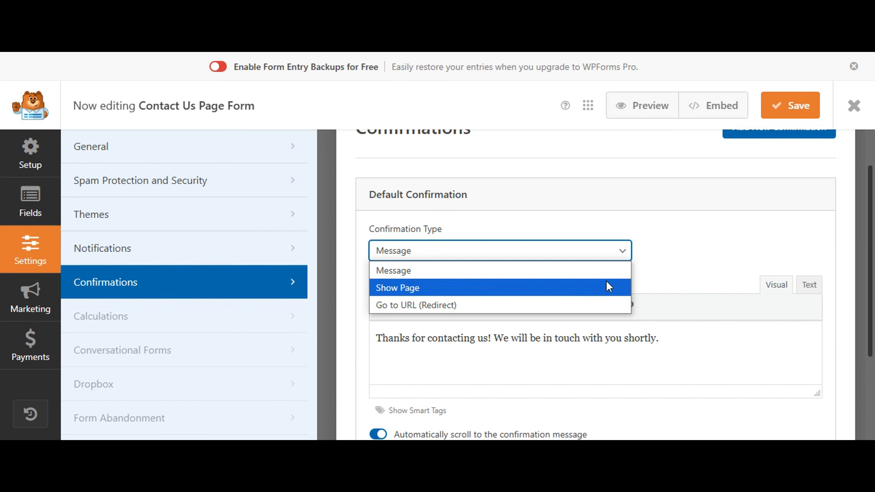
click(629, 269)
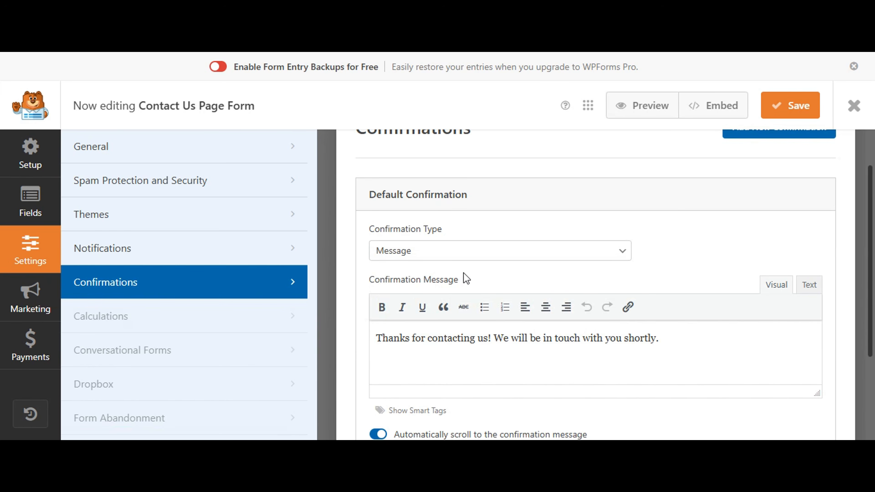
scroll(591, 266, up, 3)
scroll(592, 266, down, 3)
scroll(592, 263, up, 3)
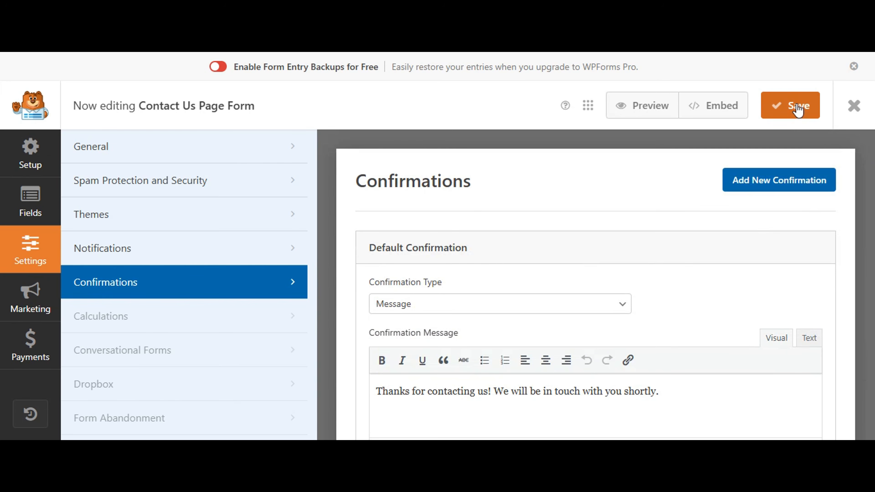
- Save the form and switch to the Contact page open in the Elementor editor
click(798, 110)
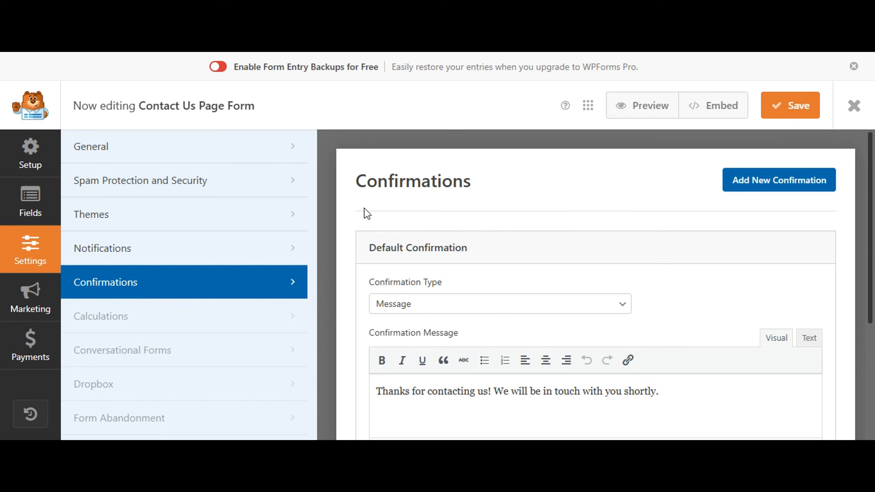
double_click(229, 107)
click(384, 110)
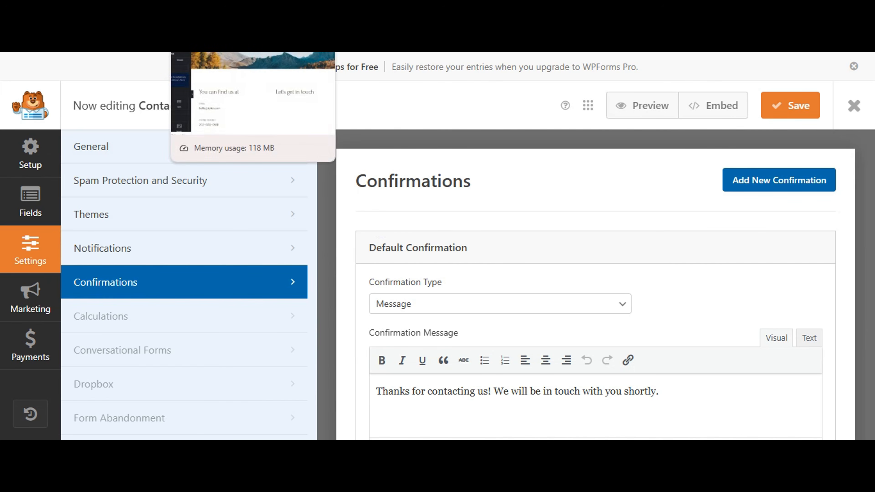
click(255, 21)
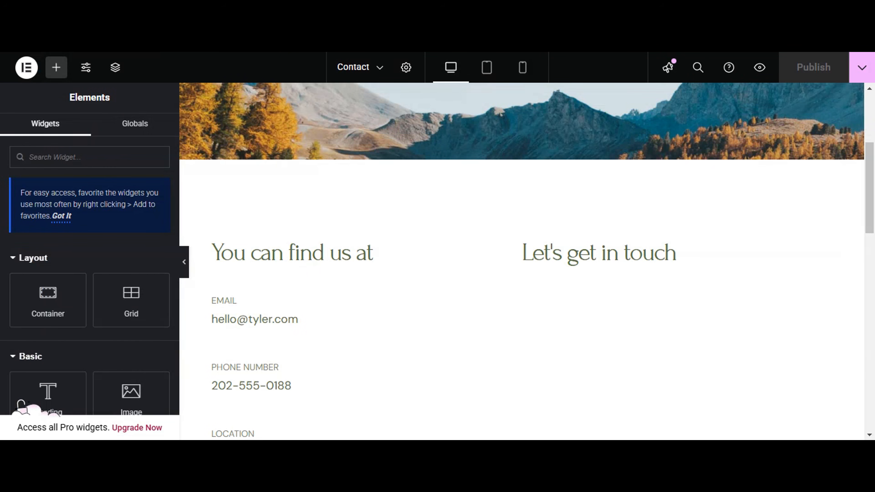
- Examine the Contact page's existing "contact us" and "Let's get in touch" headings and the empty space for the form
scroll(336, 155, up, 3)
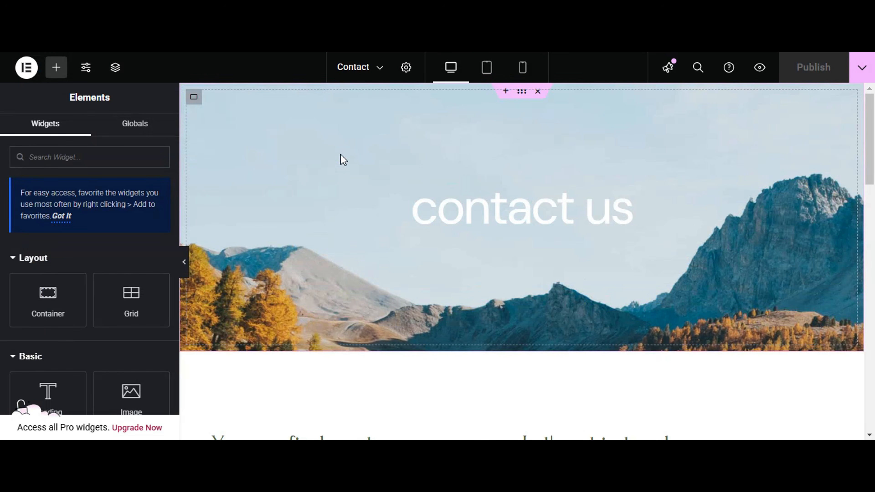
click(456, 214)
triple_click(455, 209)
click(455, 208)
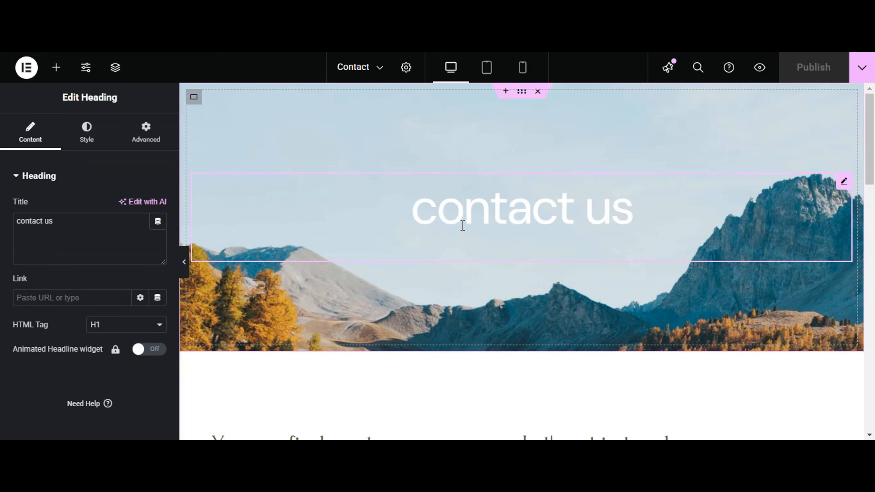
scroll(497, 298, down, 3)
scroll(496, 299, down, 6)
click(619, 138)
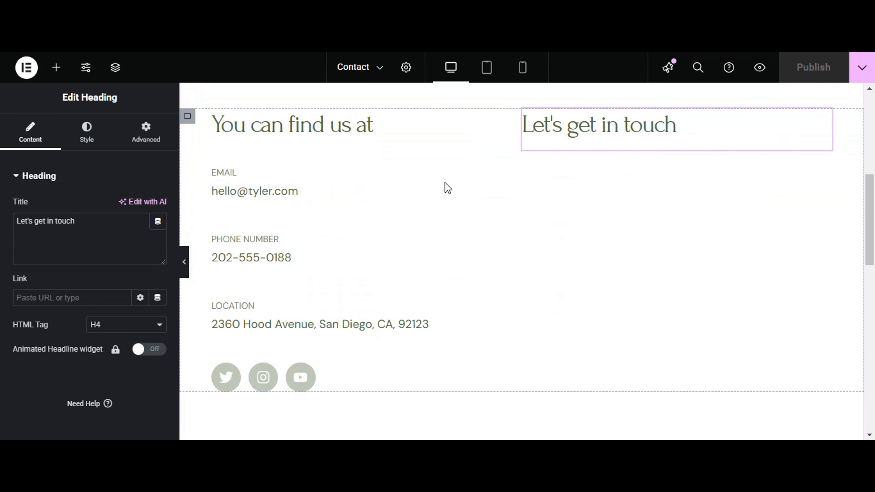
- Search the widgets for "wp" and place the WPForms widget under the "Let's get in touch" heading
click(58, 70)
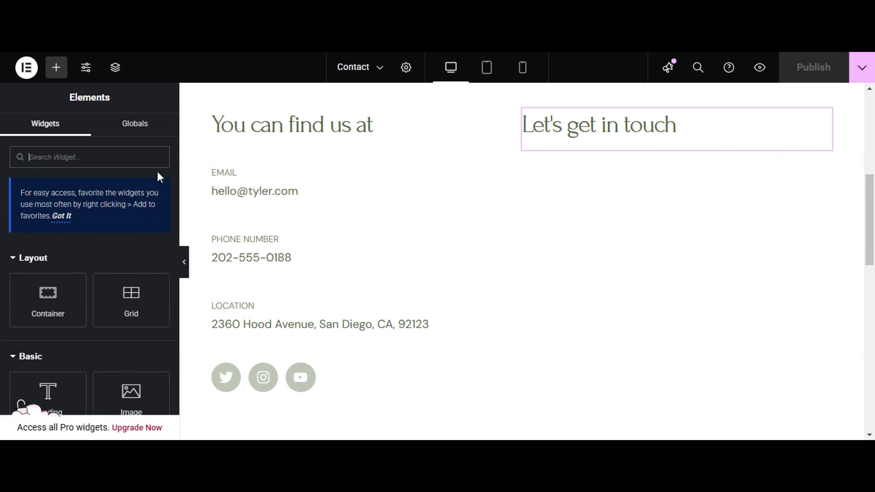
click(135, 162)
text(wp form)
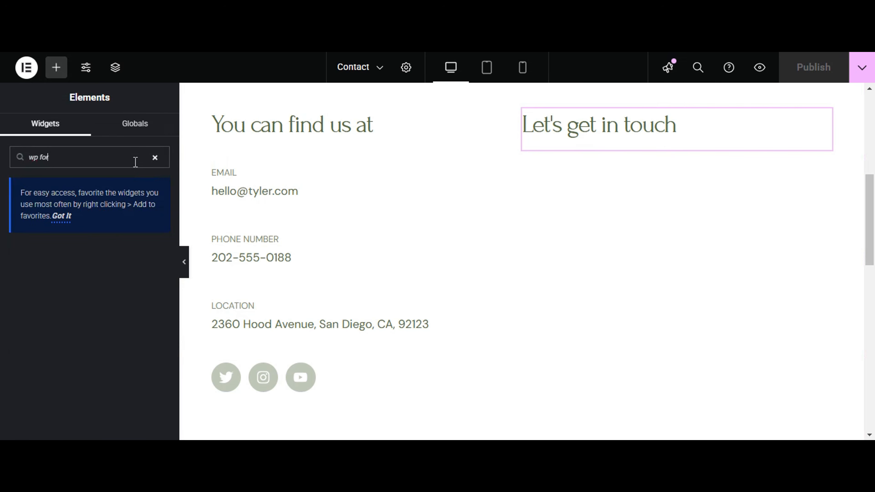
key(BackSpace)
key(BackSpace)
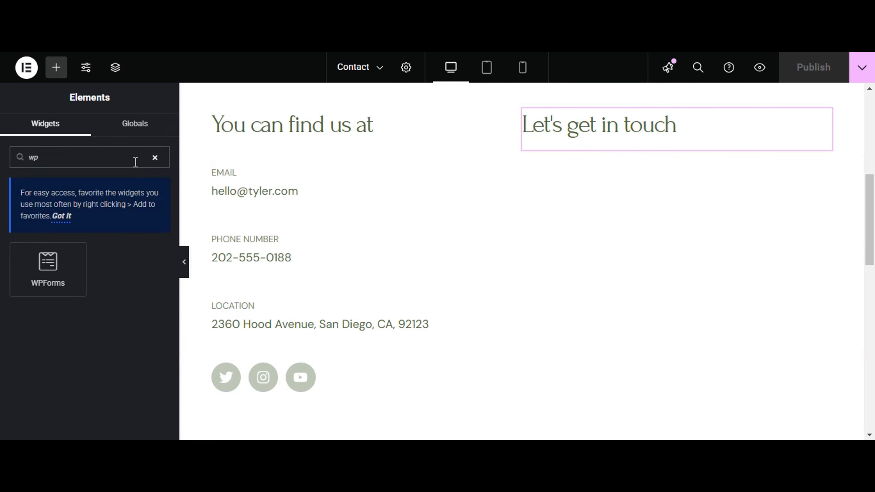
drag(52, 266, 668, 147)
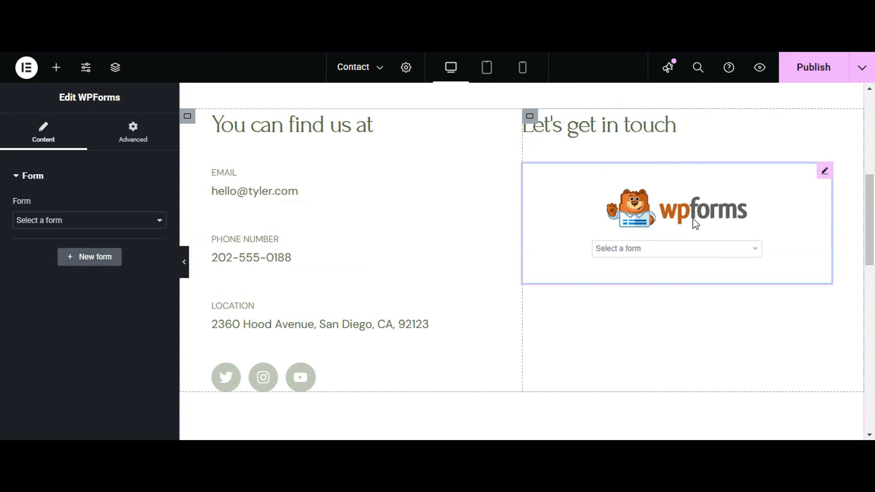
- Choose Contact Us Page Form as the widget's form and publish the page changes
click(674, 254)
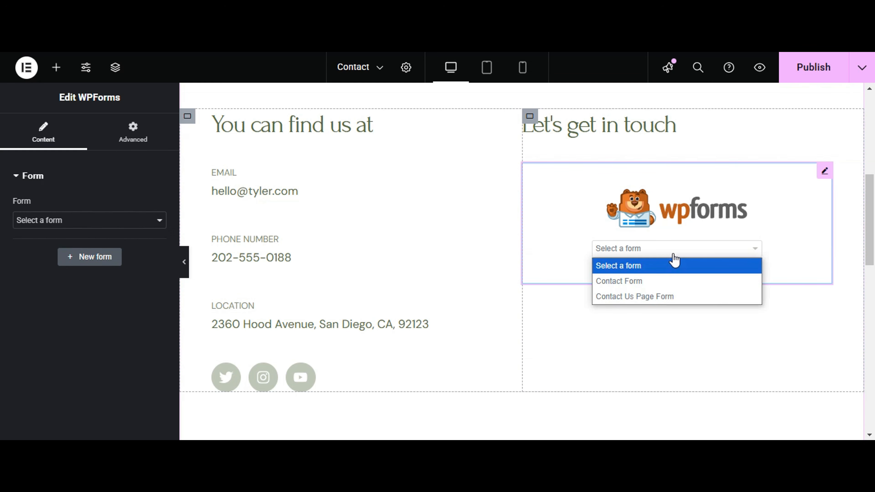
click(650, 297)
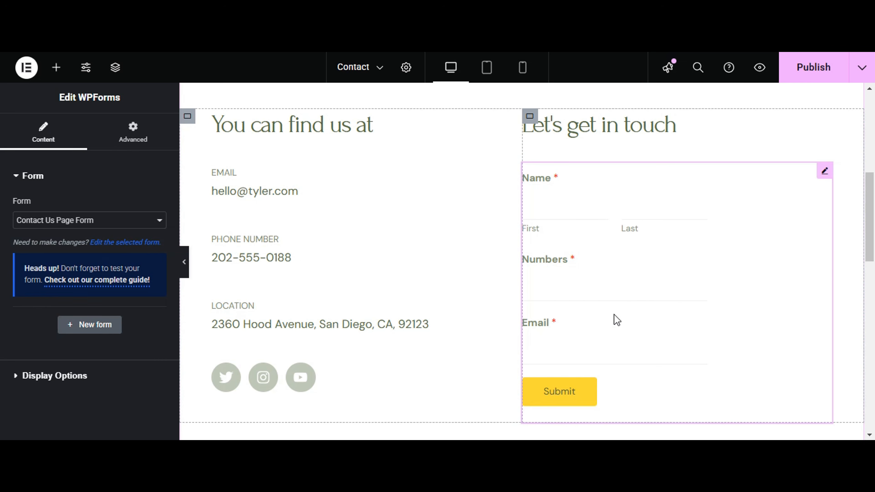
click(808, 78)
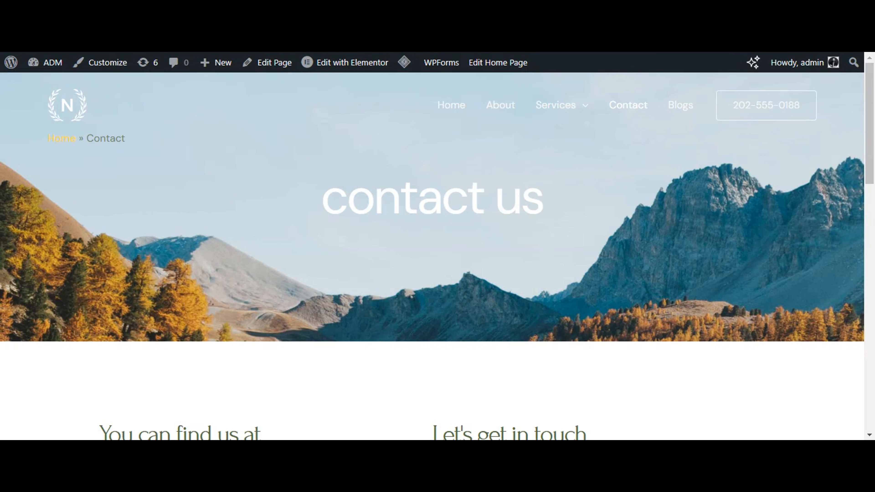
- Switch to the live Contact page, reload it and enter a sample first name in the contact form
scroll(502, 180, down, 8)
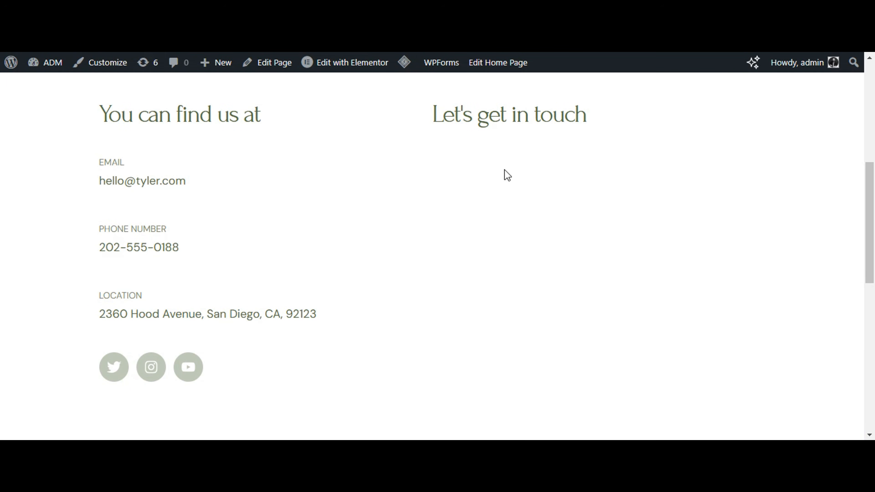
key(F5)
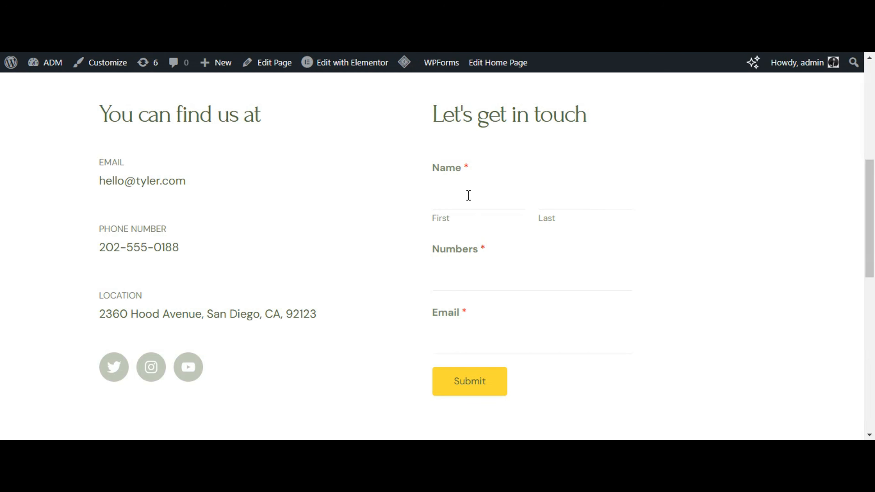
click(463, 203)
click(549, 204)
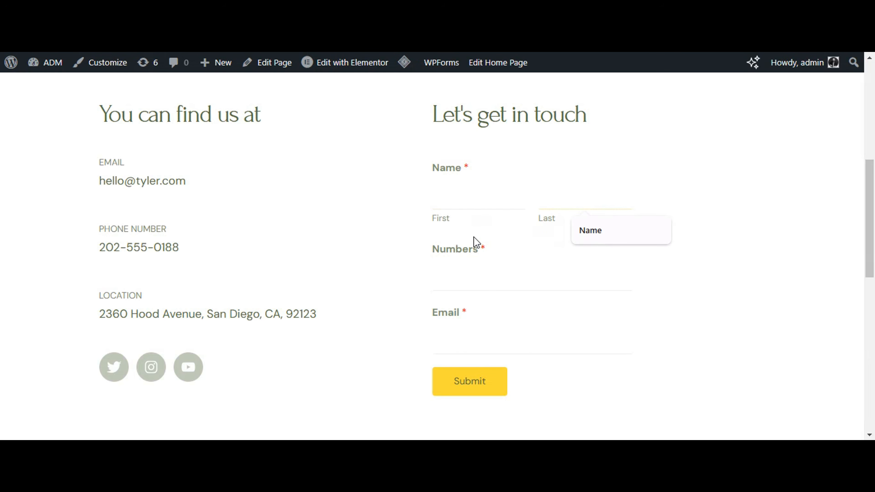
click(475, 205)
key(Down)
key(Return)
click(548, 207)
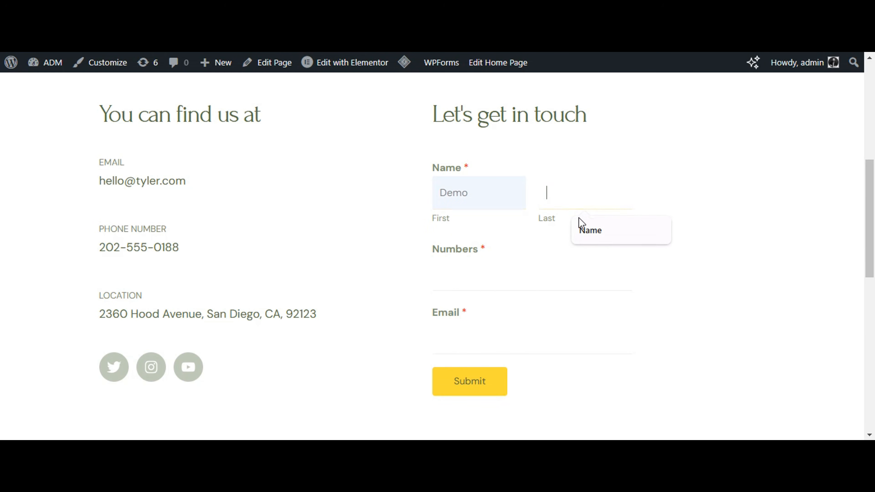
- Fill in the form's Numbers field with a sample number and the Email field with a sample e-mail, and try to submit it
click(500, 272)
text(12)
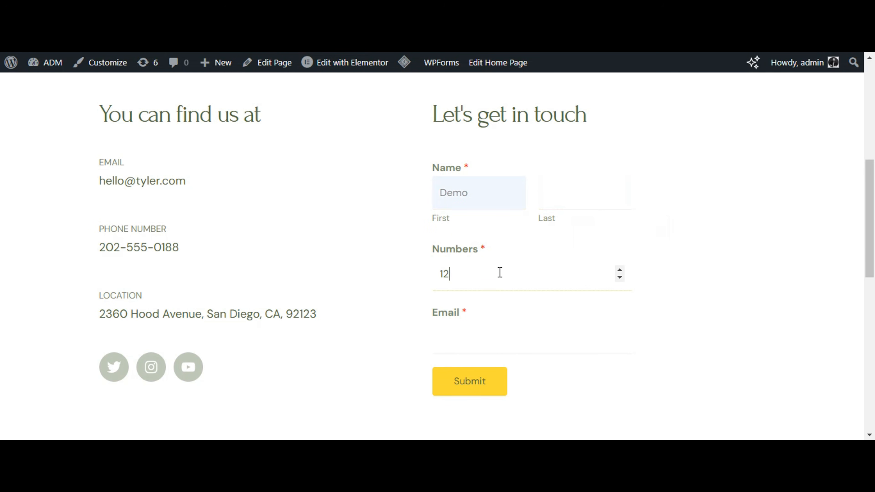
text(34432123)
click(492, 342)
click(553, 368)
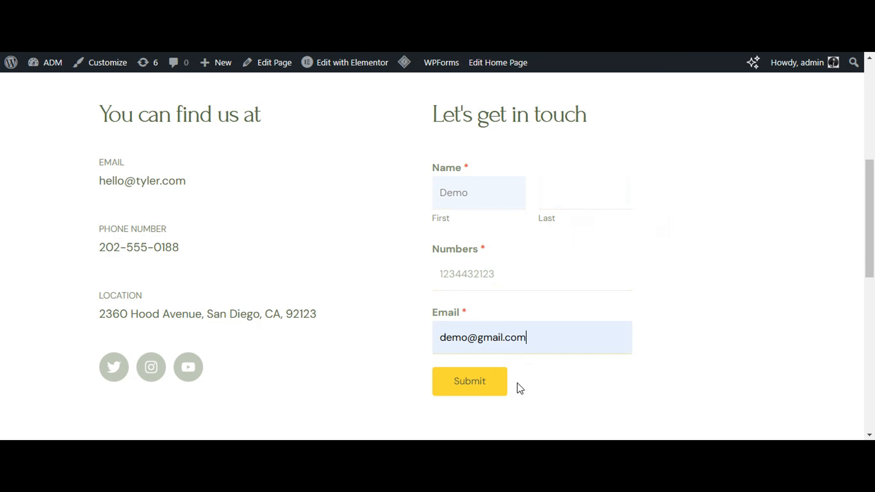
click(486, 391)
- Enter a sample last name, submit the contact form and highlight the confirmation message
click(572, 147)
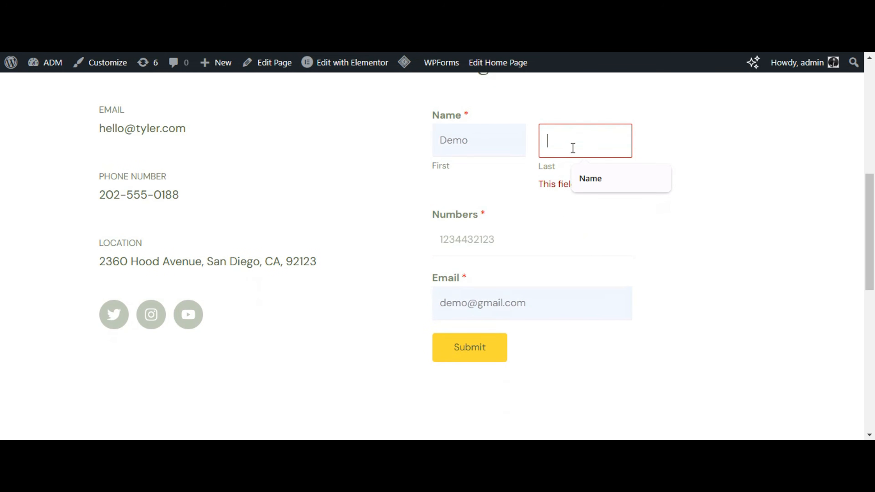
text(demosurname)
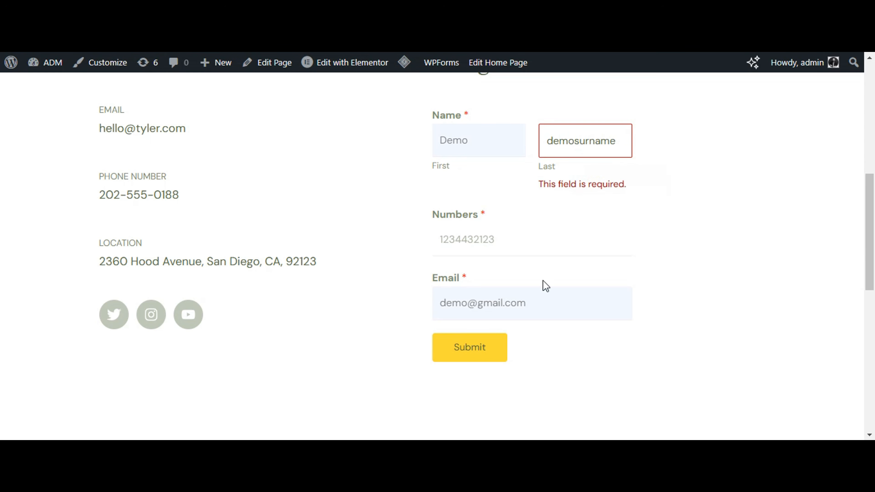
click(498, 343)
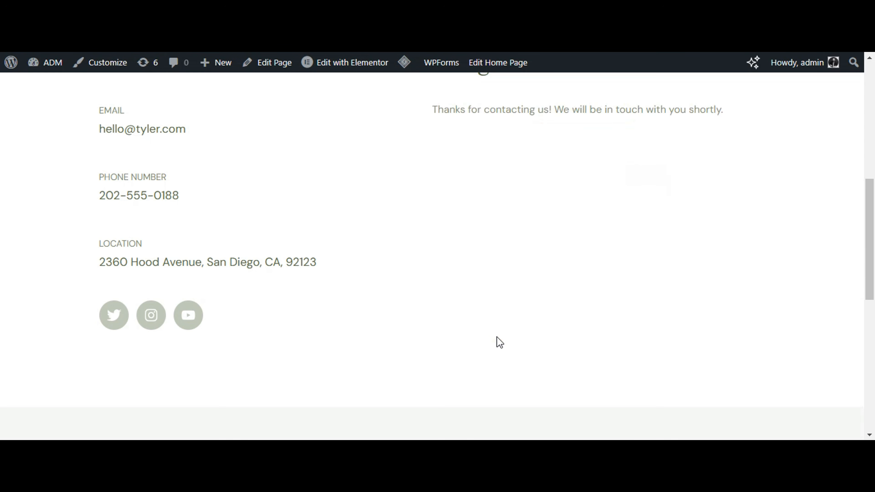
triple_click(481, 125)
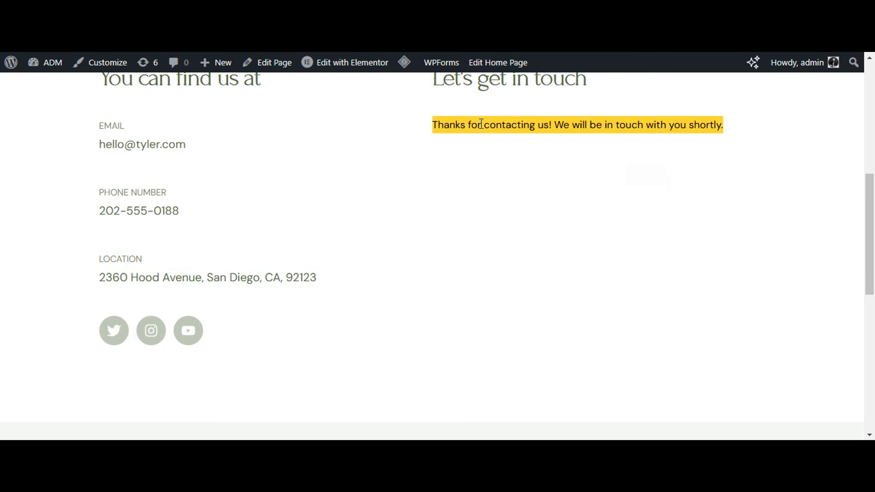